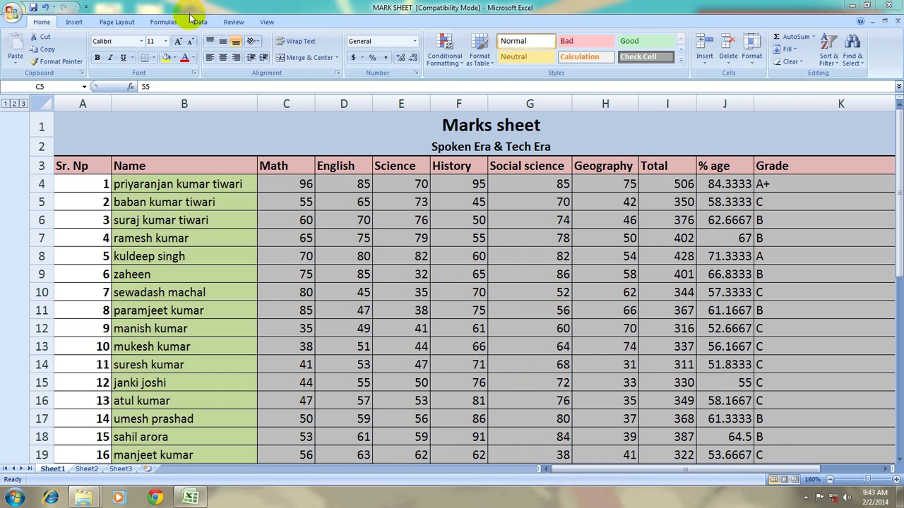
- Trace the precedents of the total in cell I6
left_click(169, 25)
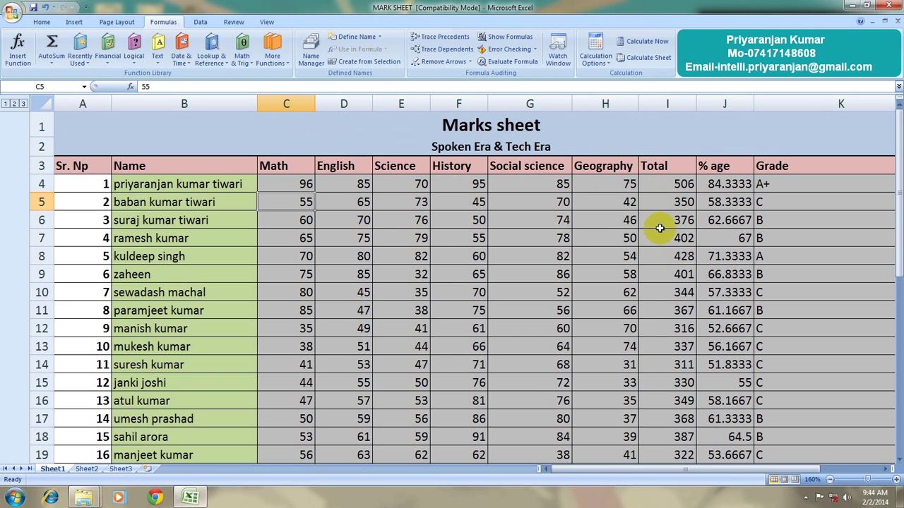
scroll(671, 244, "down", 2)
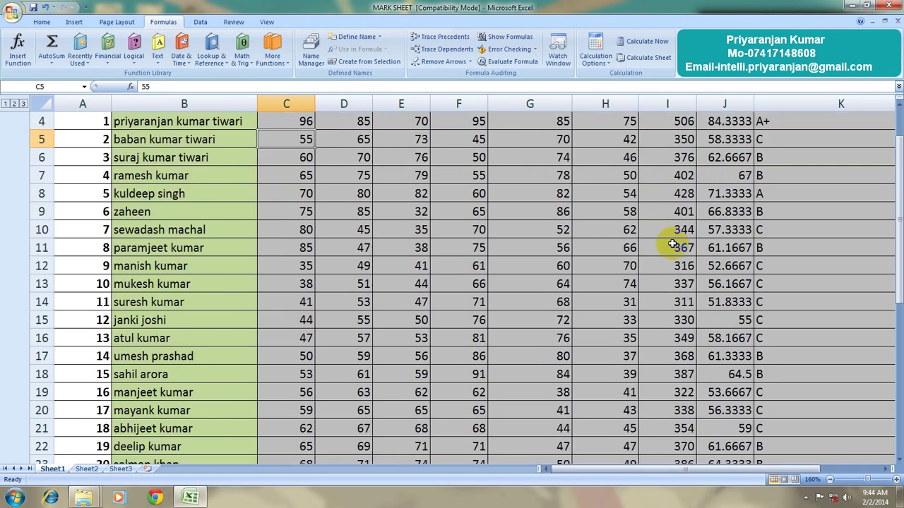
scroll(672, 245, "up", 2)
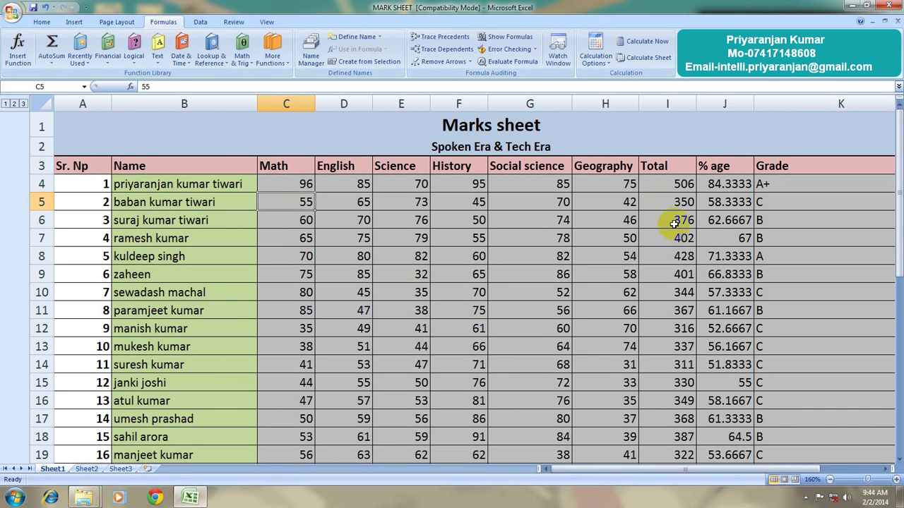
left_click(674, 221)
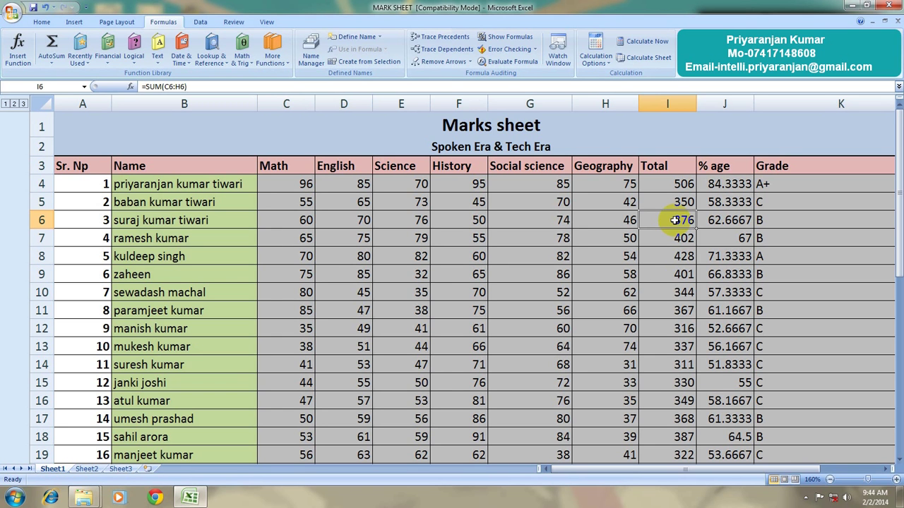
left_click(445, 37)
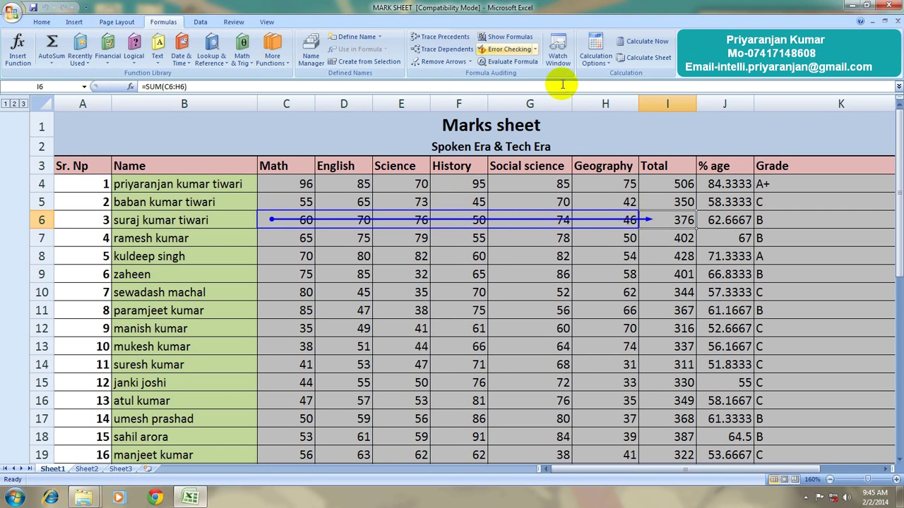
- Trace the precedents of the percentage in cell J4 and of the grade in cell K8
left_click(723, 184)
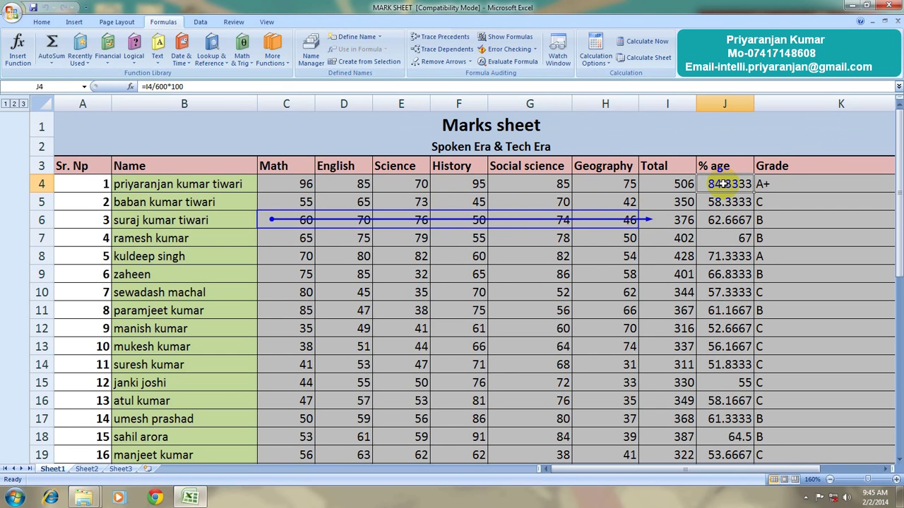
left_click(434, 38)
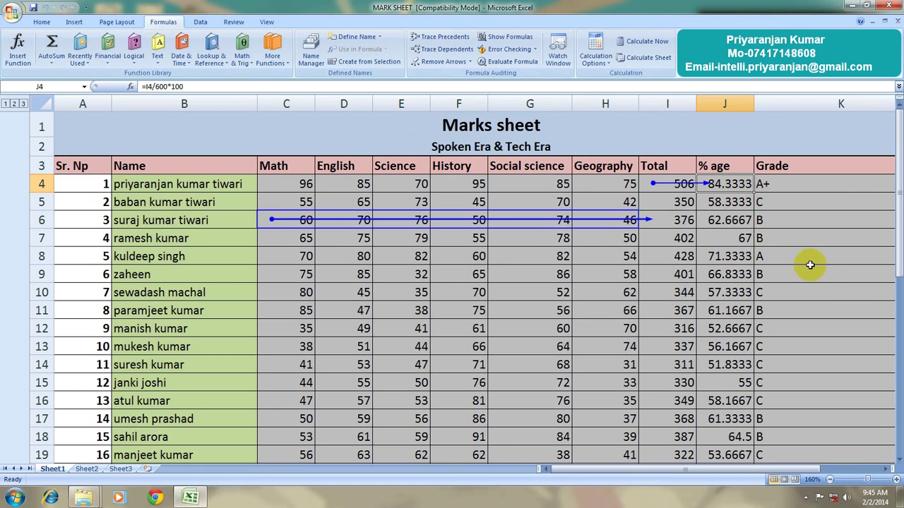
left_click(773, 258)
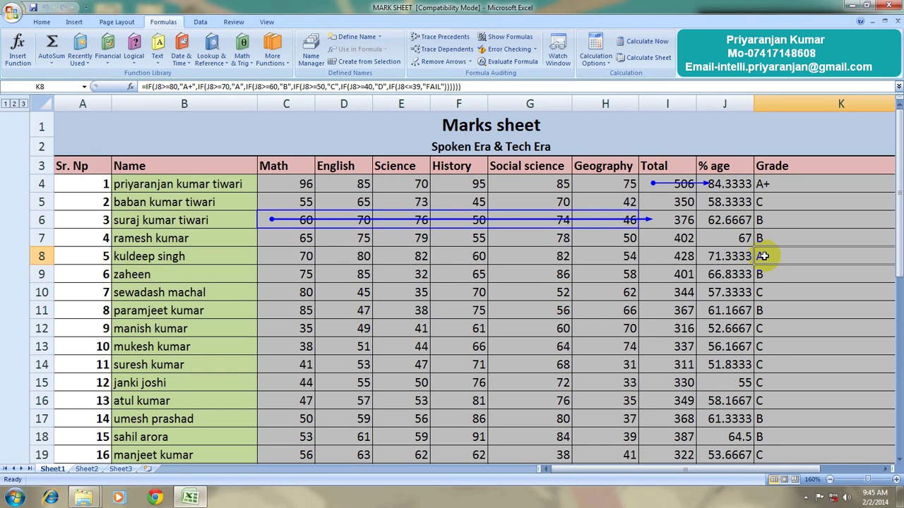
left_click(438, 40)
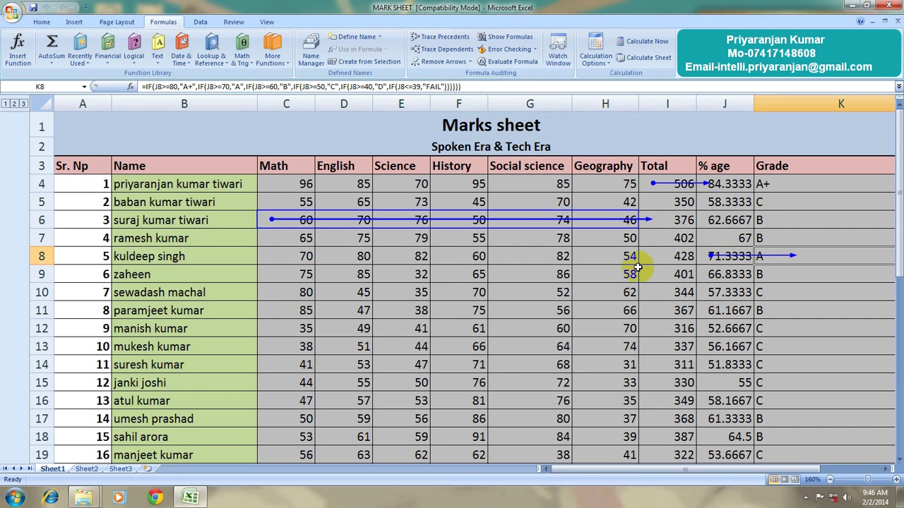
- Enter the formula =C20+D19+E19+F20+G20 in the empty cell D25 below the marks table
scroll(635, 266, "down", 2)
scroll(636, 266, "down", 3)
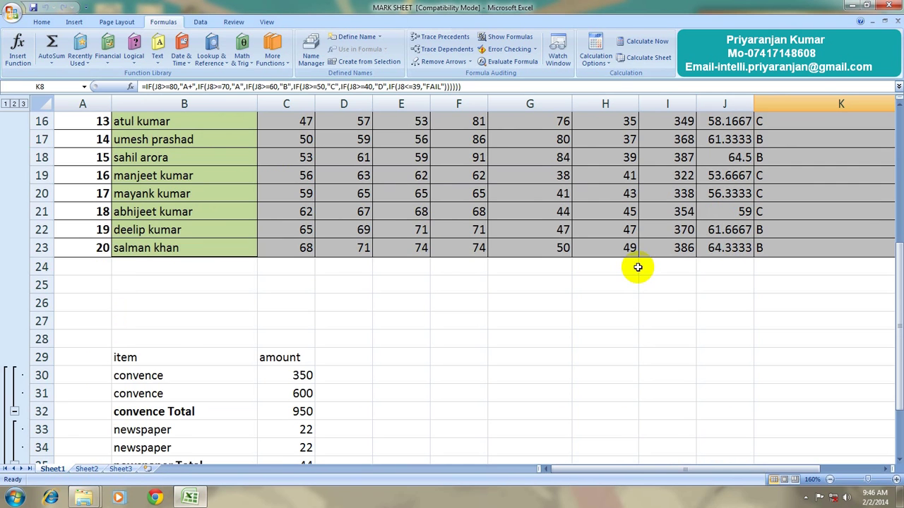
left_click(344, 286)
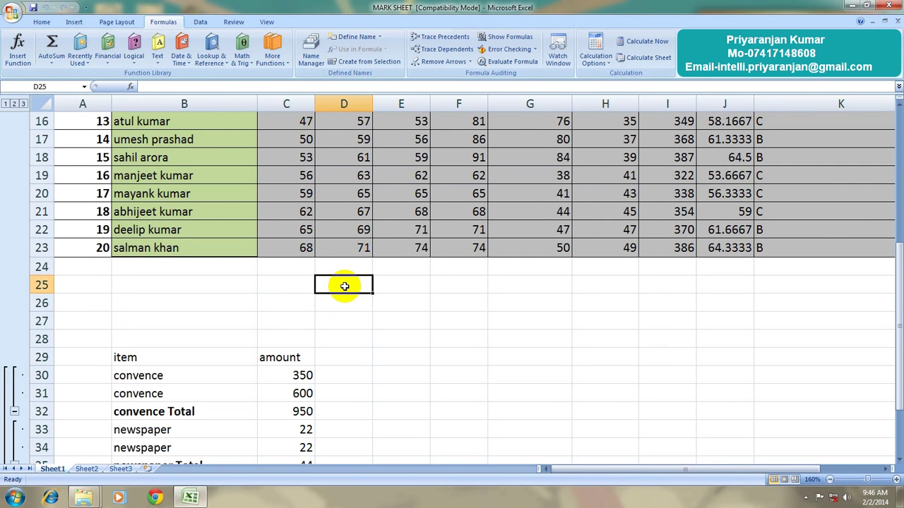
type("=")
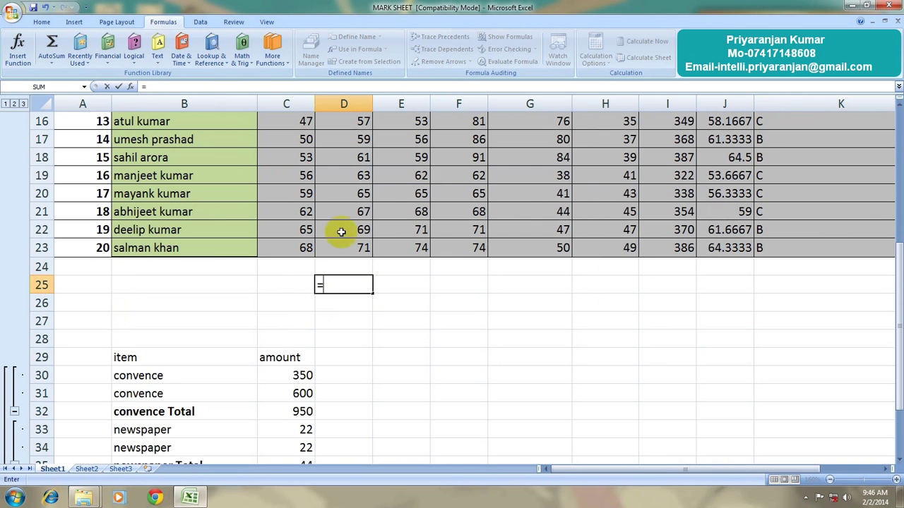
left_click(305, 194)
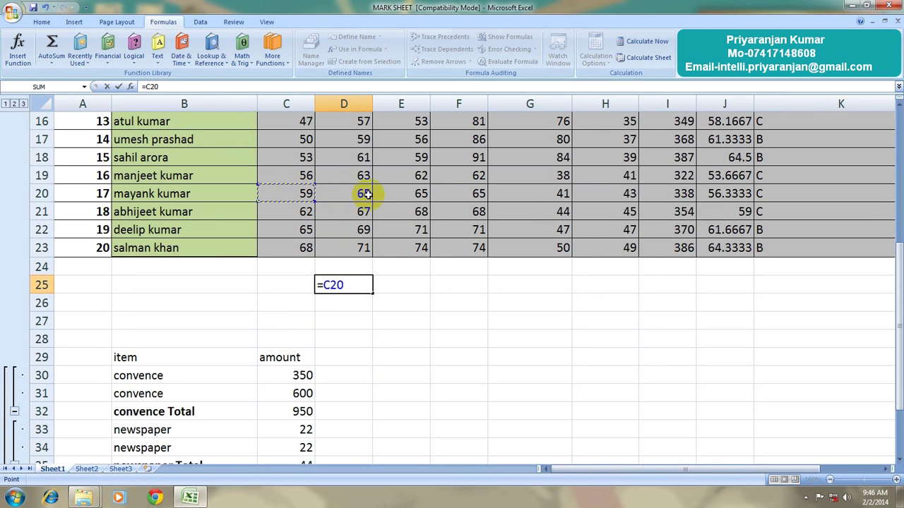
type("+")
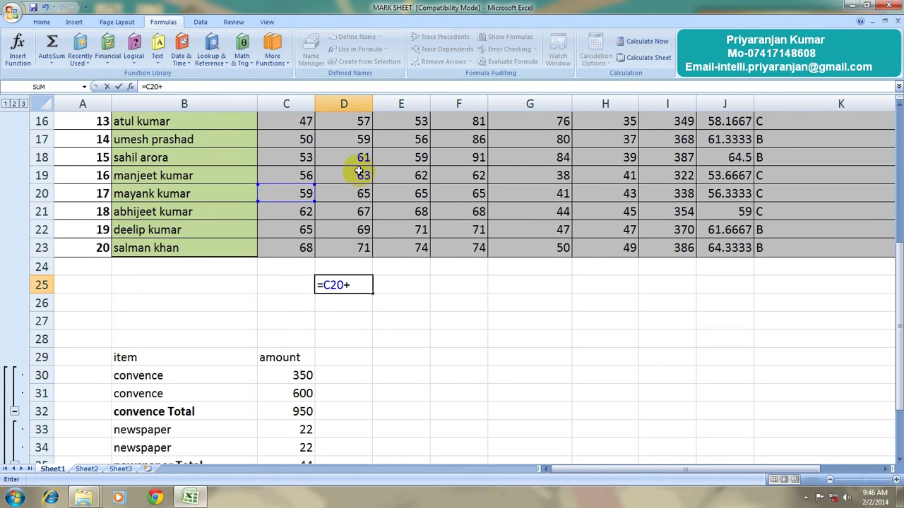
left_click(360, 175)
type("+")
left_click(403, 176)
type("+")
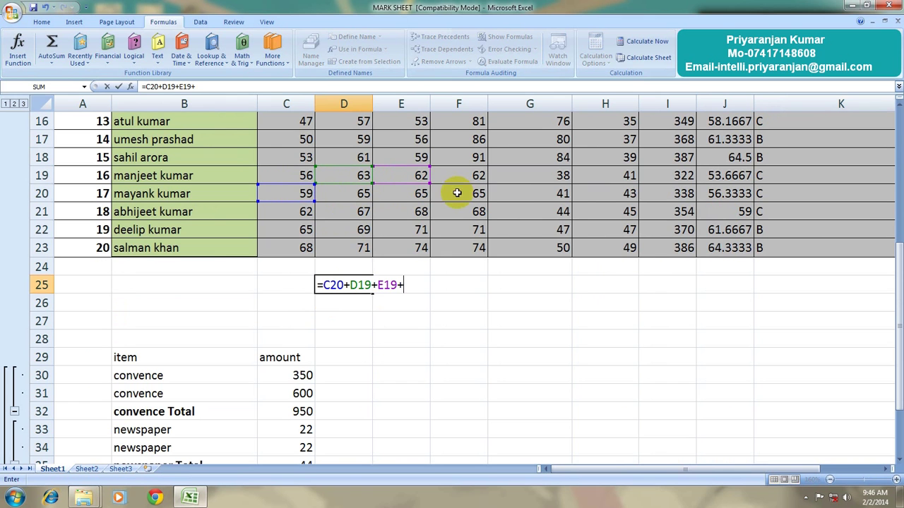
left_click(457, 193)
type("+")
left_click(524, 195)
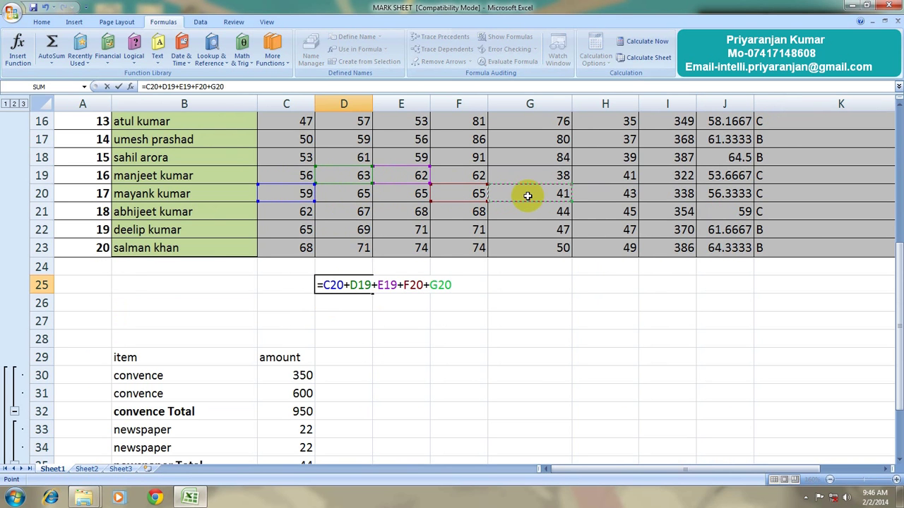
key("Return")
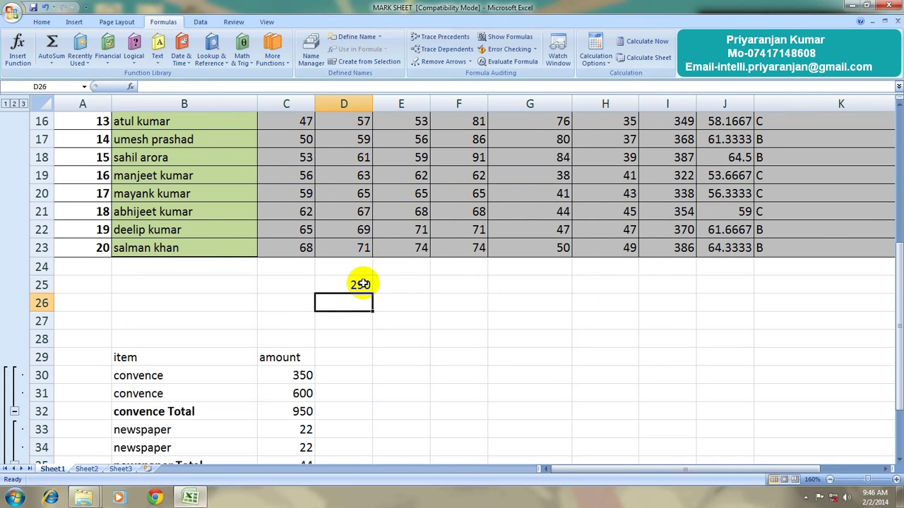
- Trace the precedents of the new sum formula in cell D25
scroll(361, 284, "up", 1)
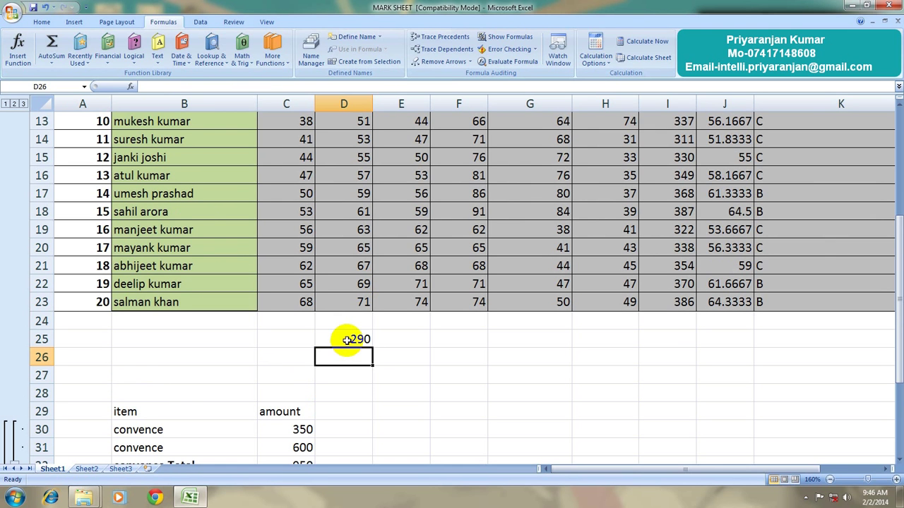
left_click(346, 339)
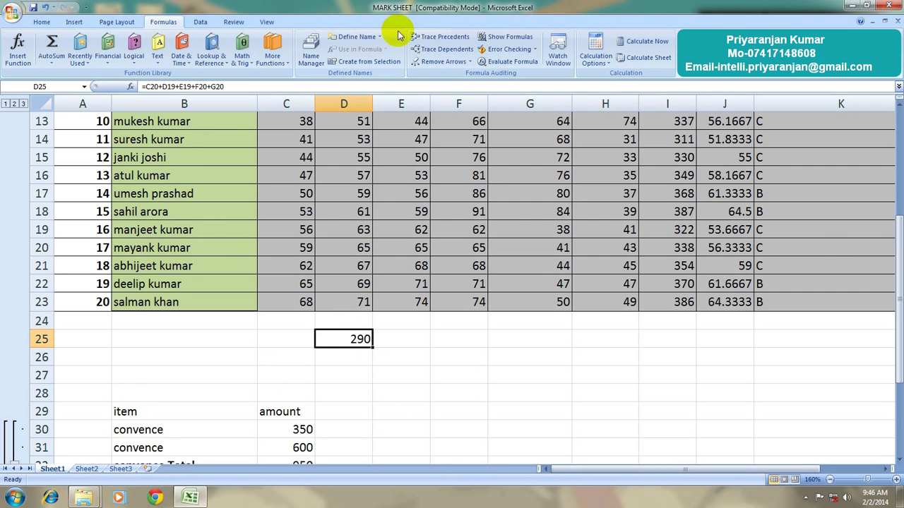
left_click(433, 41)
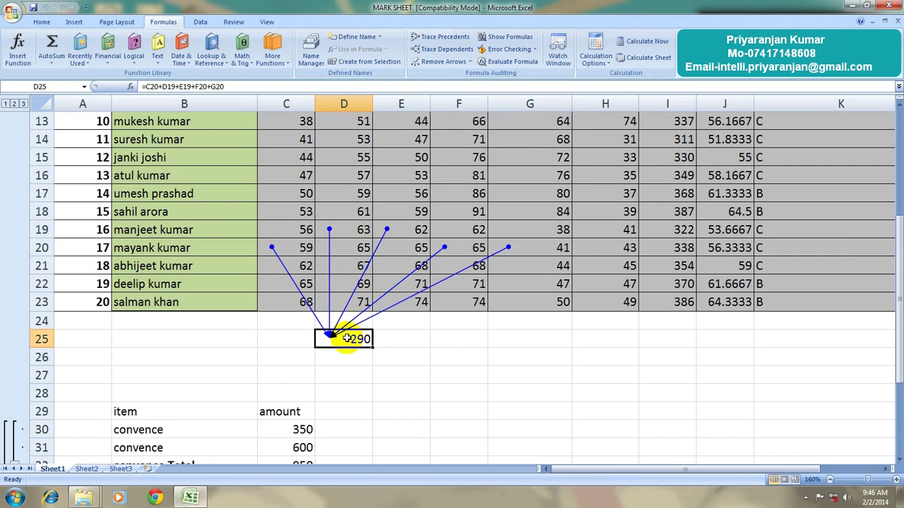
- Remove all precedent arrows from the marks sheet
scroll(347, 339, "up", 3)
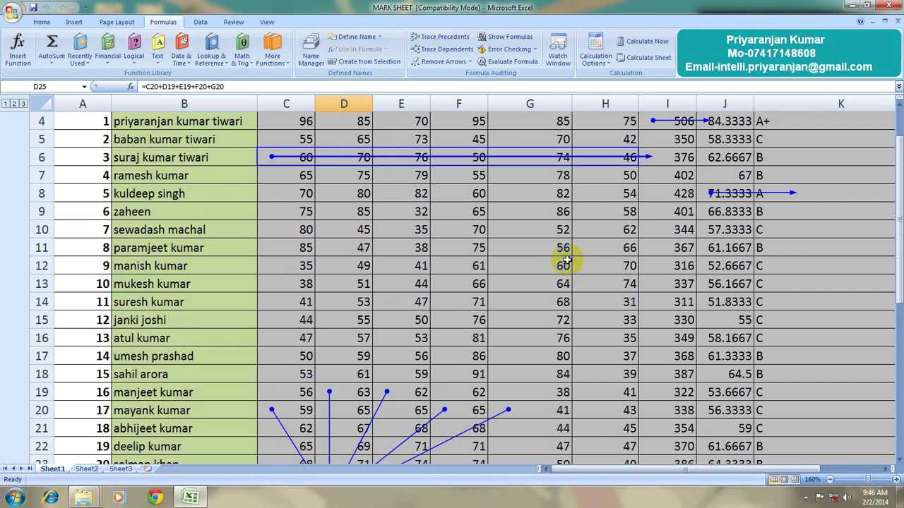
scroll(570, 256, "down", 2)
scroll(518, 250, "up", 3)
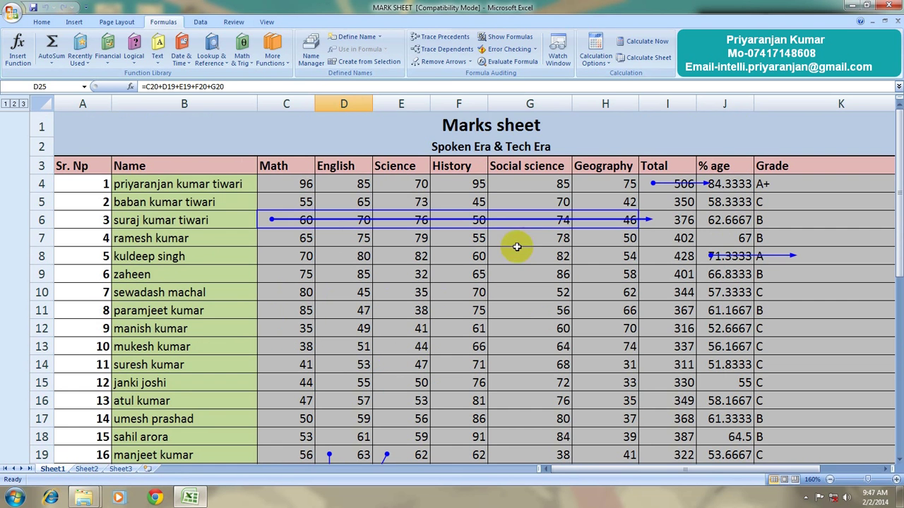
left_click(448, 63)
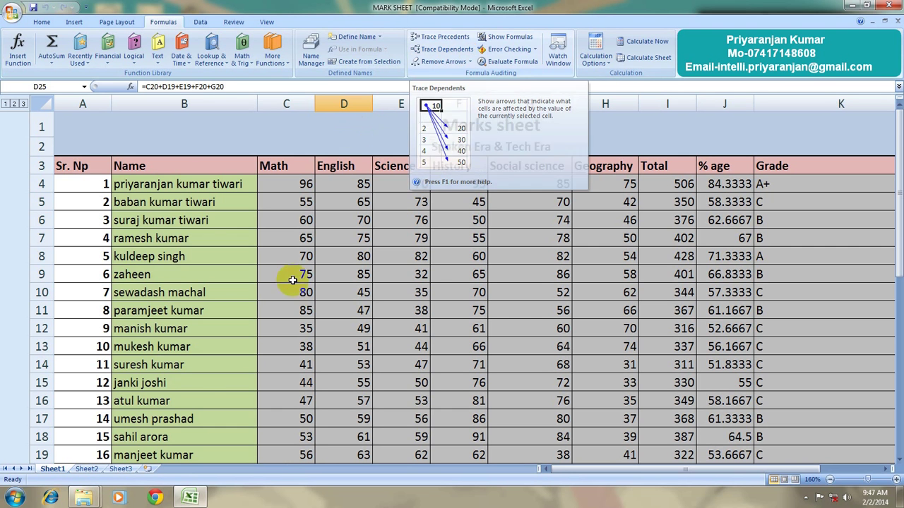
- Trace the dependents of the Math mark in cell C8
left_click(286, 256)
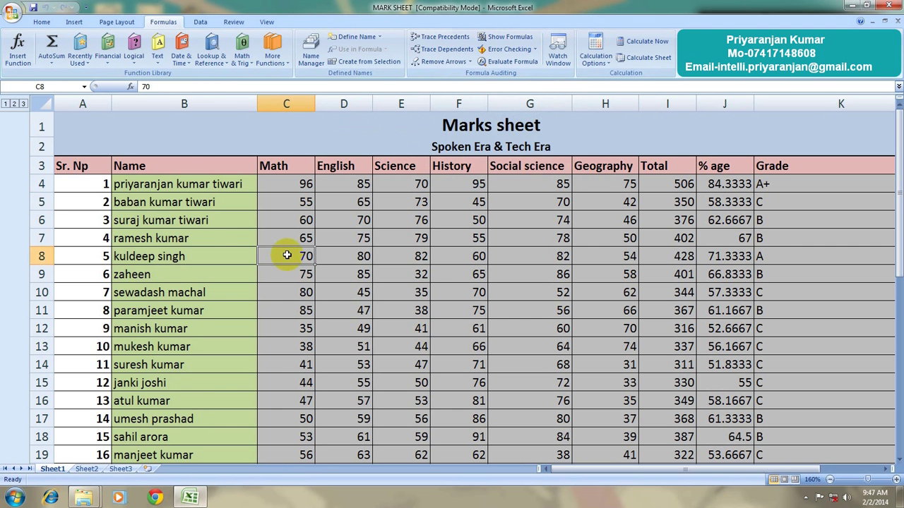
scroll(288, 255, "down", 1)
scroll(289, 189, "up", 1)
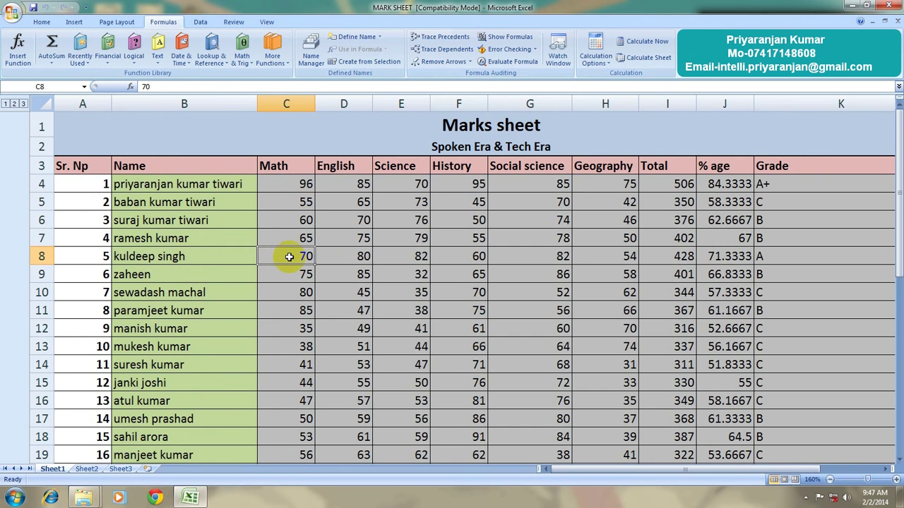
left_click(435, 52)
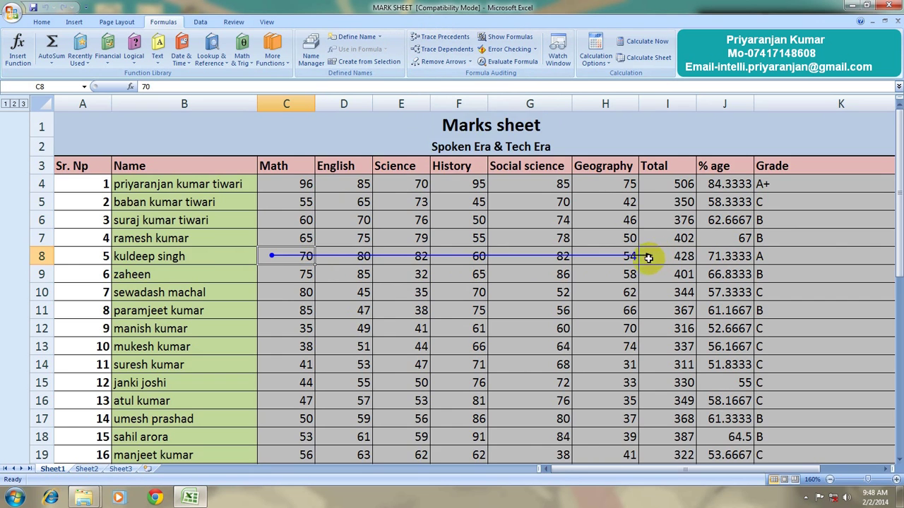
- Trace the dependents of the Math marks in cells C19 and C20
scroll(648, 257, "down", 1)
scroll(595, 244, "down", 1)
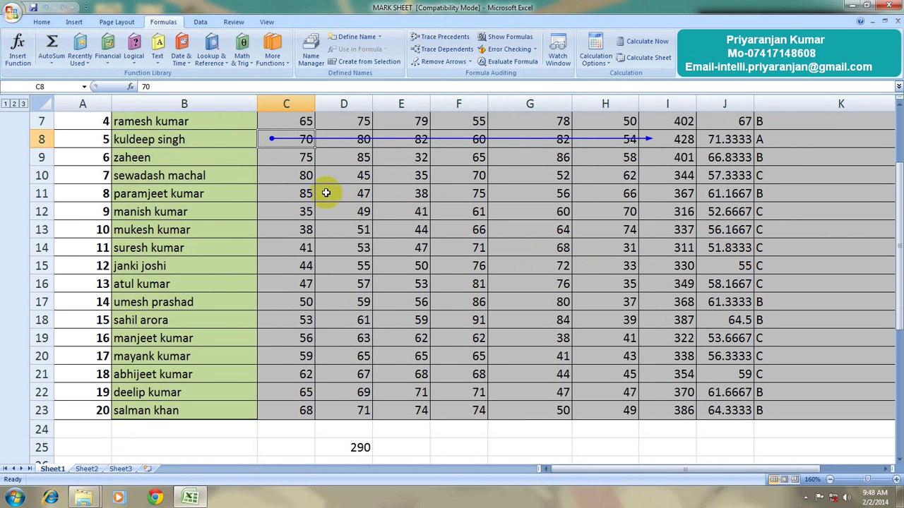
left_click(296, 338)
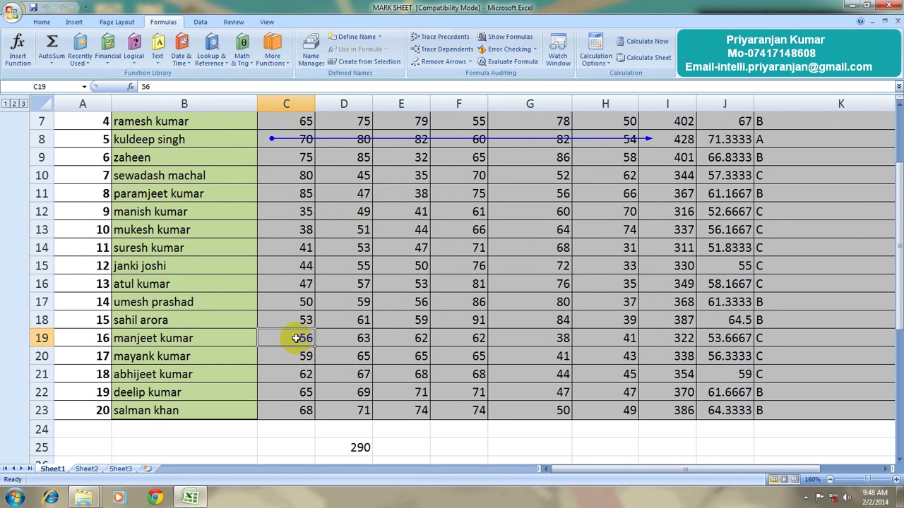
left_click(427, 50)
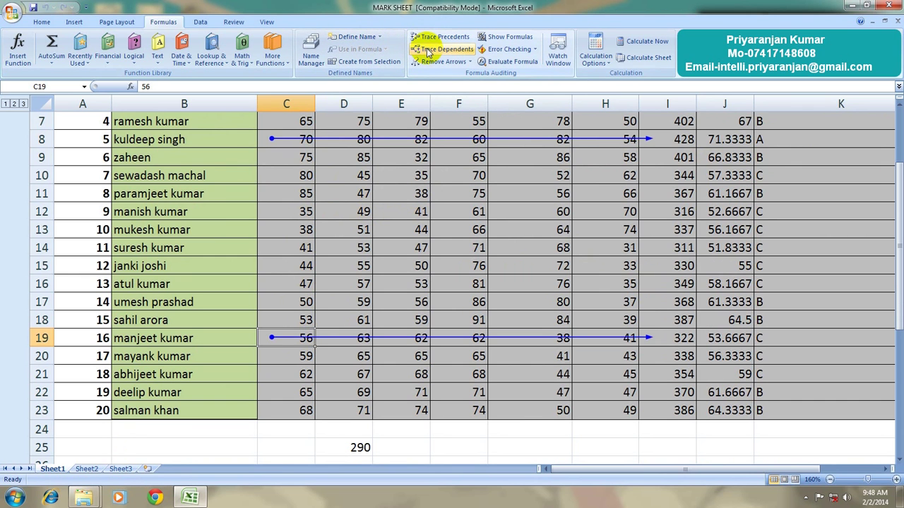
left_click(293, 353)
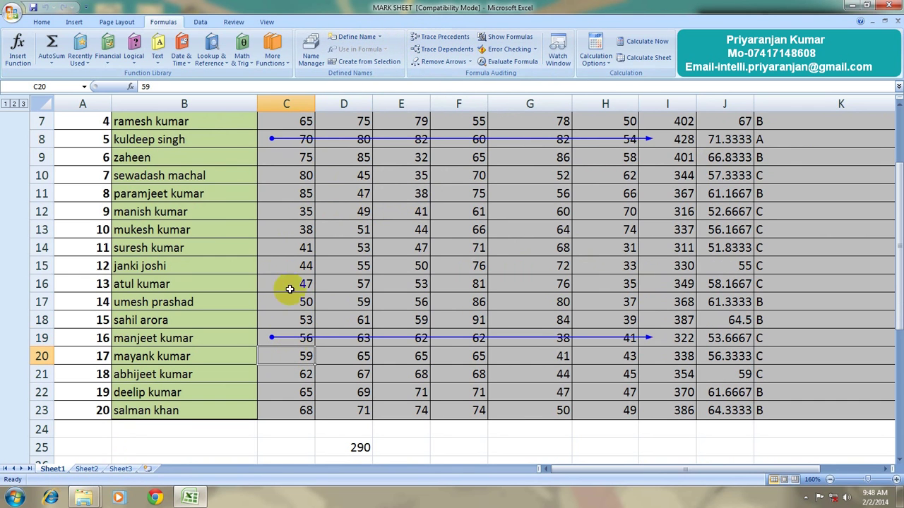
left_click(443, 51)
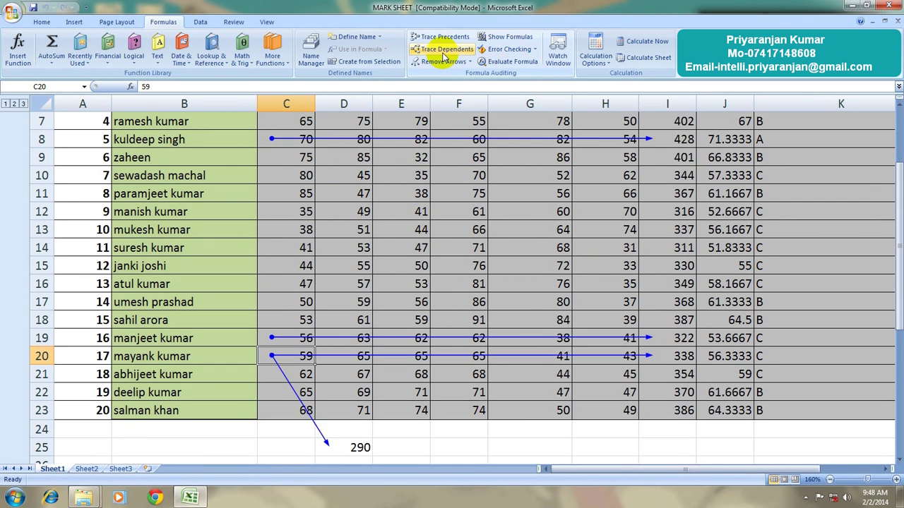
- Clear all dependent arrows from the marks sheet
scroll(312, 337, "down", 1)
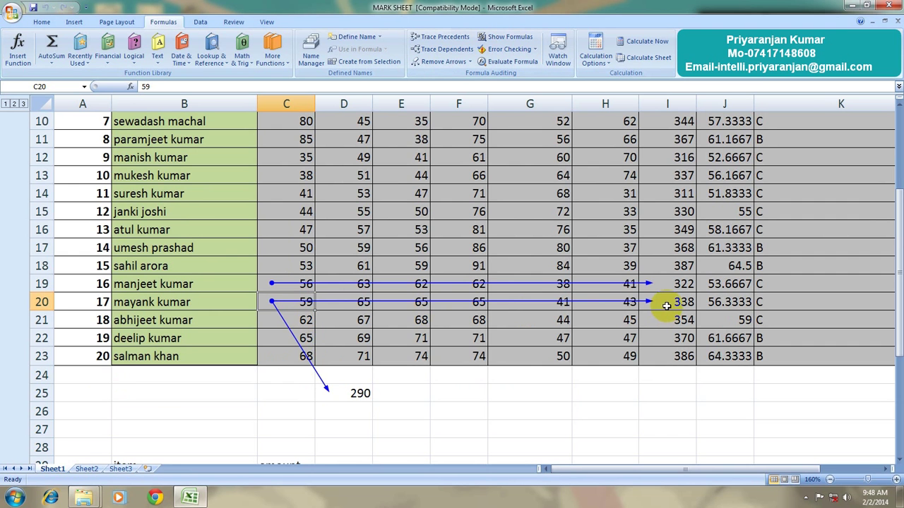
scroll(666, 306, "up", 1)
scroll(666, 306, "up", 1)
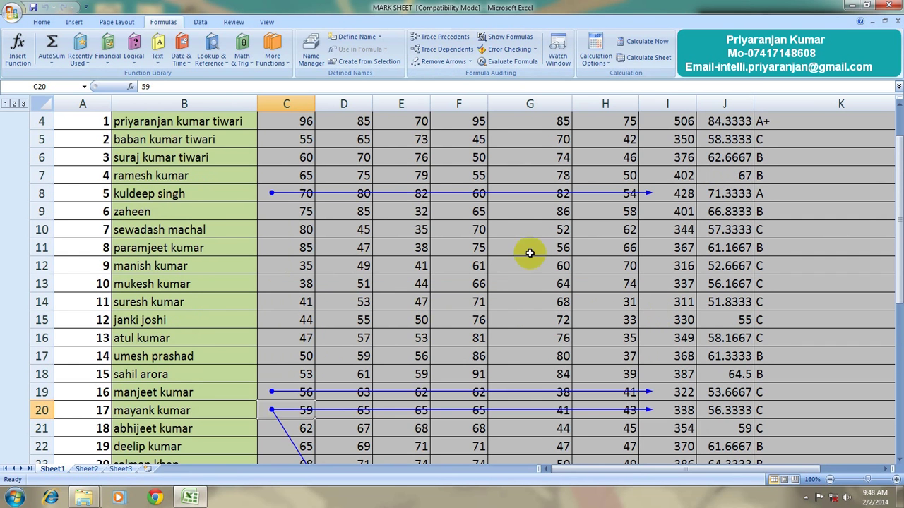
scroll(522, 248, "down", 1)
scroll(523, 248, "up", 1)
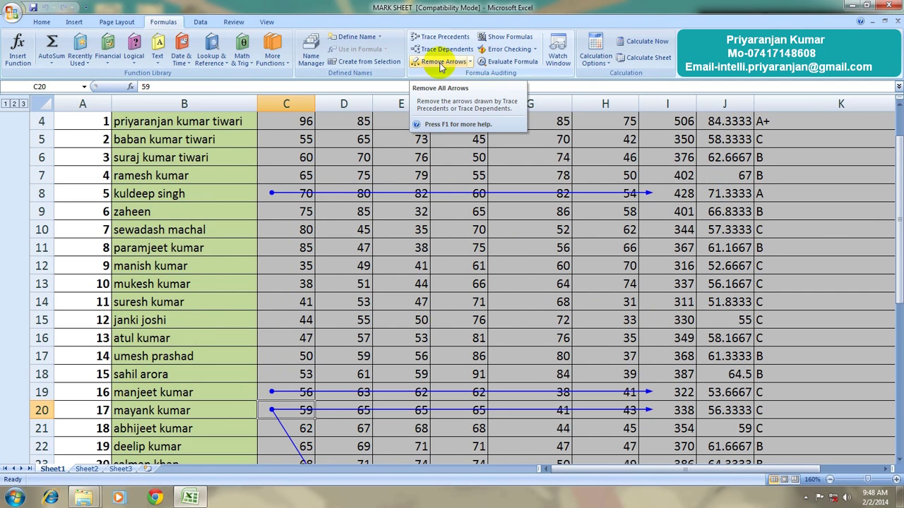
left_click(441, 64)
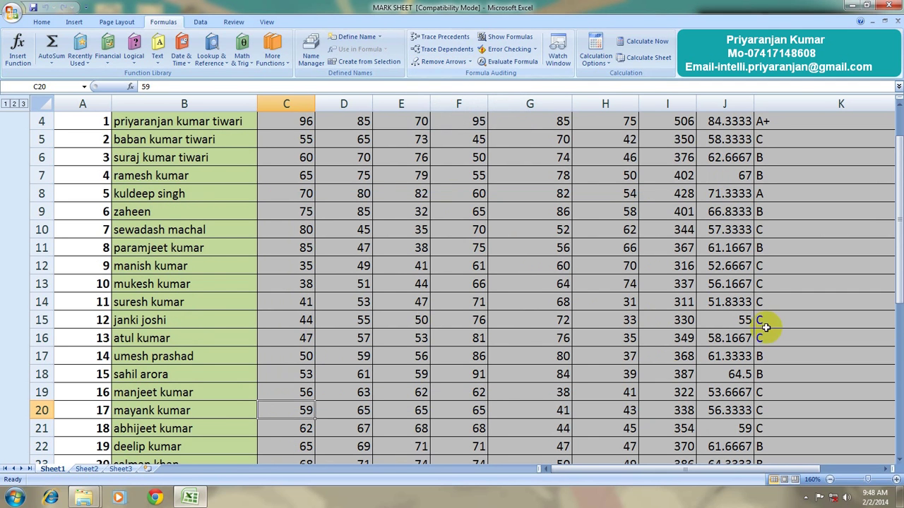
- Show the formulas instead of their results throughout the marks sheet and look over the Total, % age and Grade columns
left_click_drag(640, 470, 714, 472)
scroll(611, 357, "up", 1)
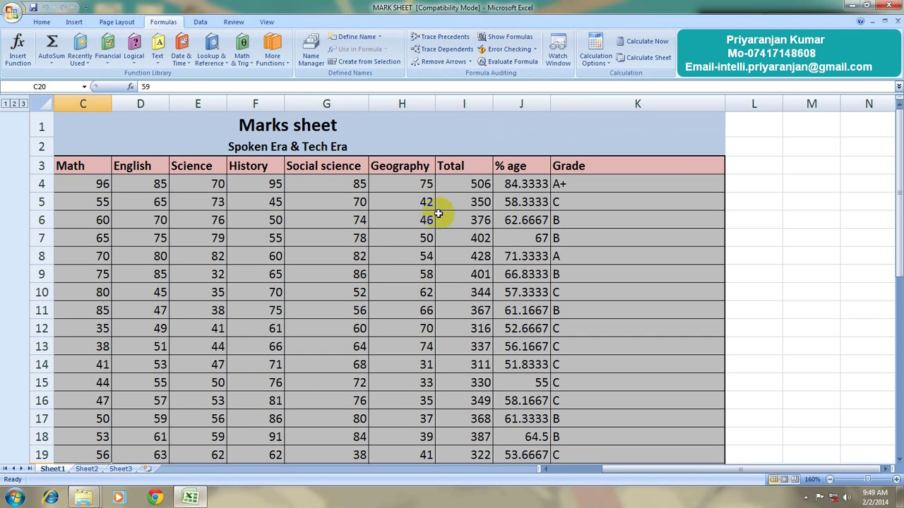
left_click(499, 37)
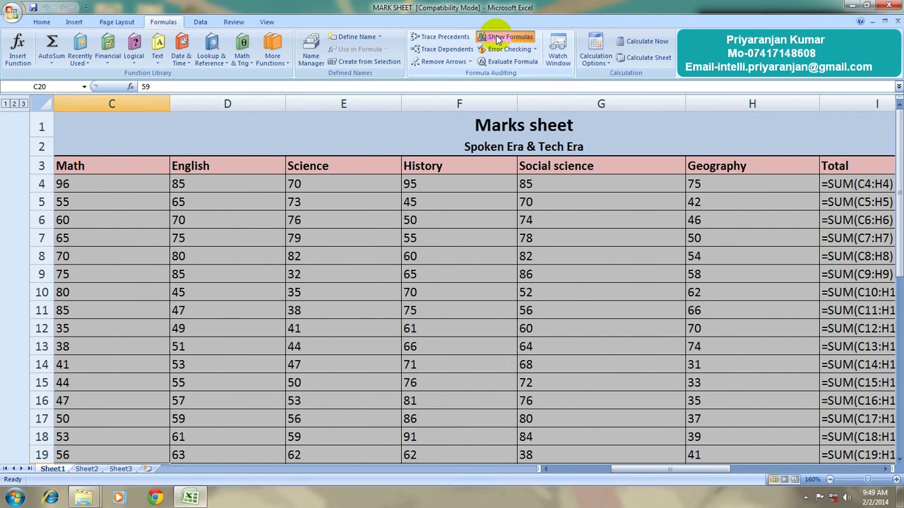
left_click_drag(620, 469, 763, 459)
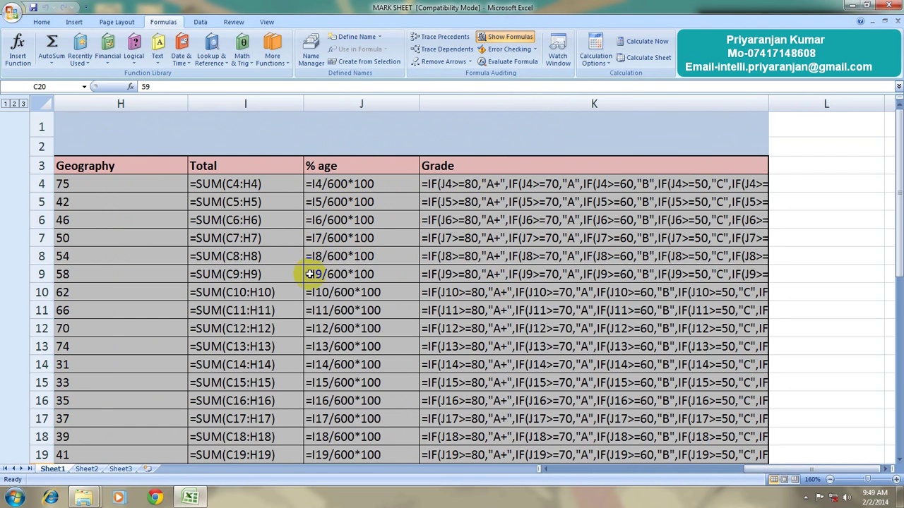
scroll(308, 274, "down", 3)
scroll(309, 273, "down", 1)
scroll(309, 273, "up", 4)
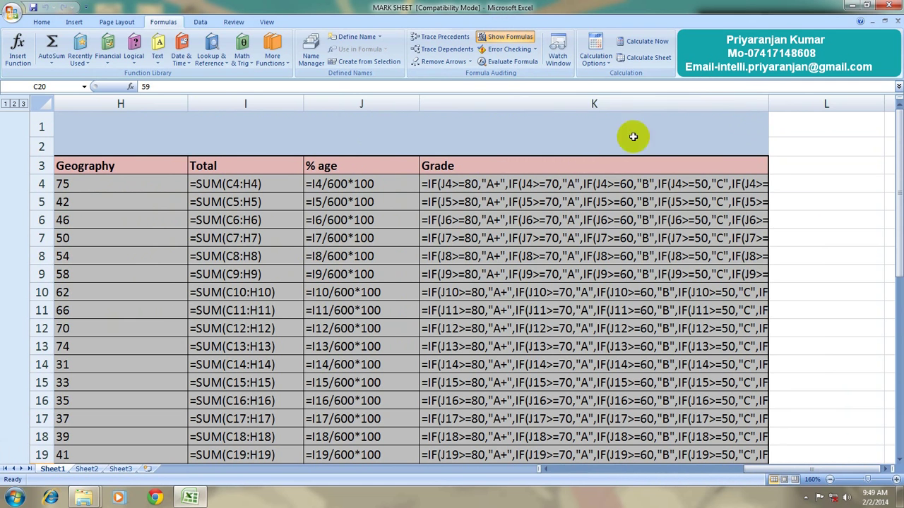
- Autofit the width of the Grade column K to its full IF formulas and review them through row 23
double_click(767, 101)
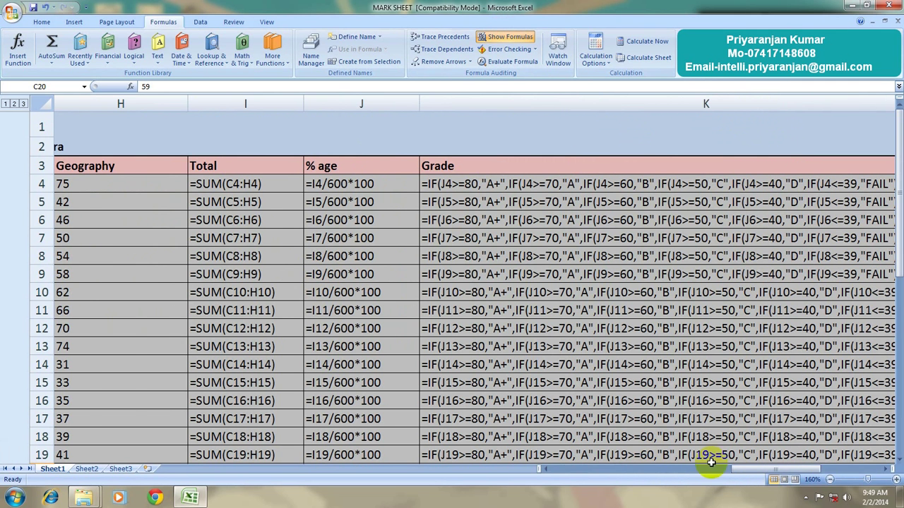
left_click_drag(743, 471, 796, 470)
scroll(686, 360, "down", 3)
scroll(645, 360, "up", 3)
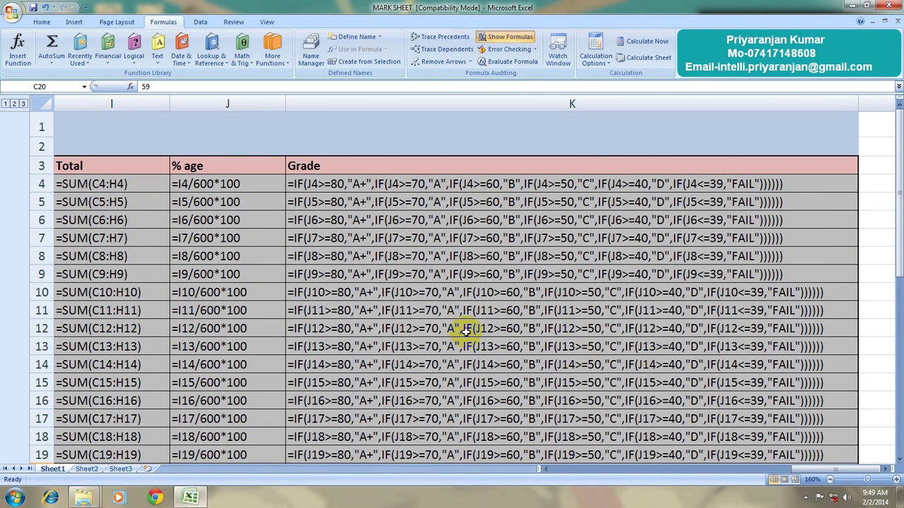
scroll(465, 331, "down", 2)
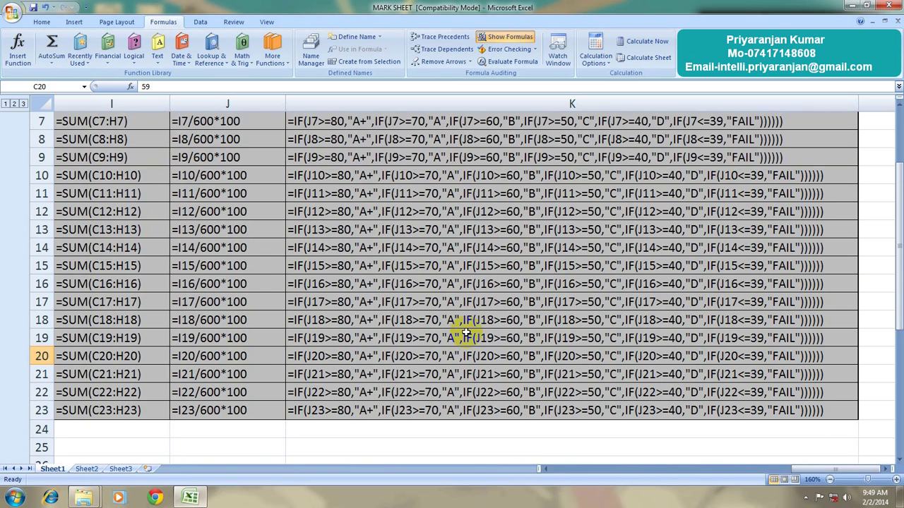
scroll(465, 332, "up", 2)
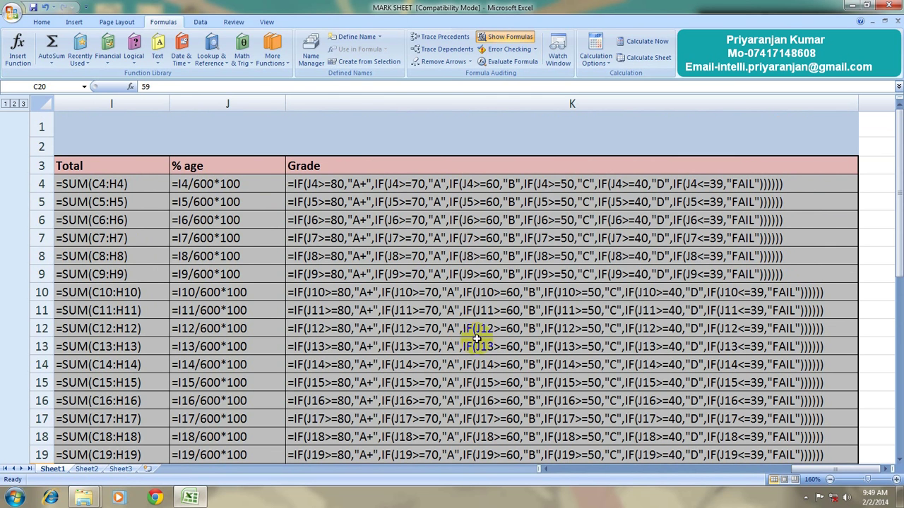
left_click(831, 472)
left_click_drag(830, 471, 805, 473)
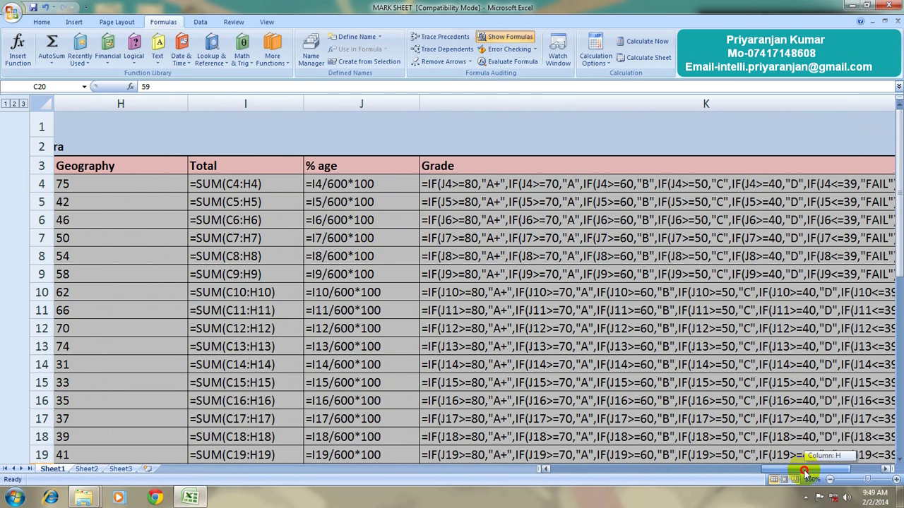